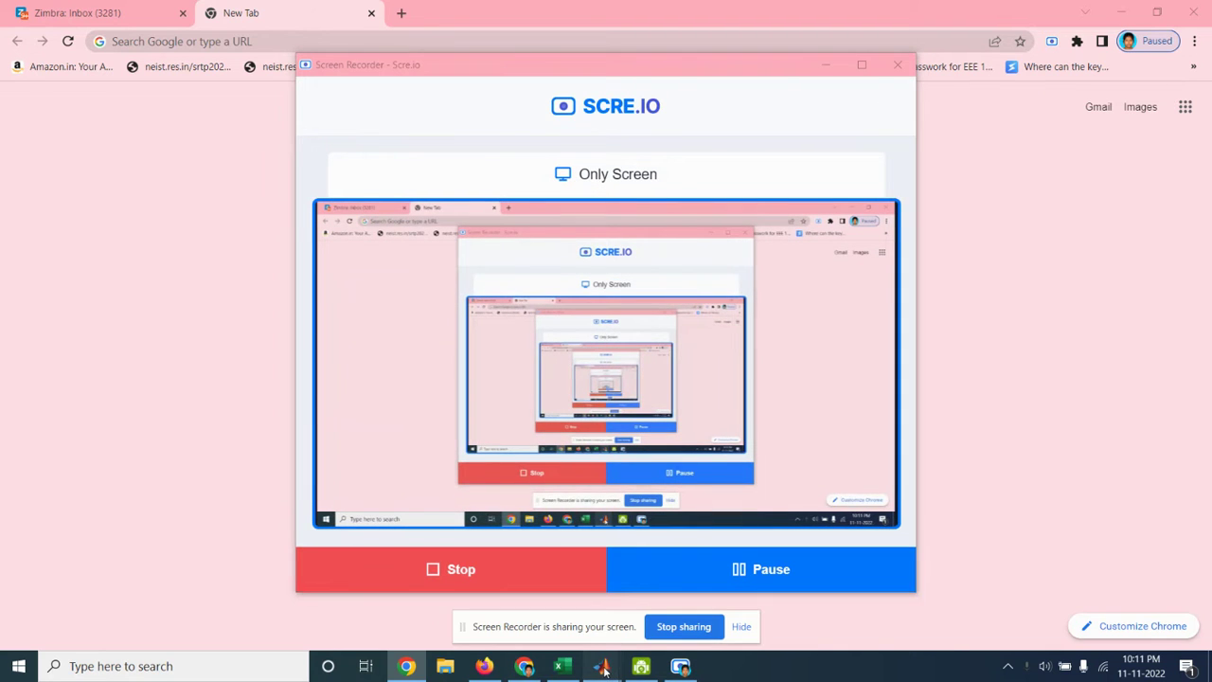
- Bring the digiinput11_counter model window to the front from the MATLAB taskbar
mouse_move(603, 668)
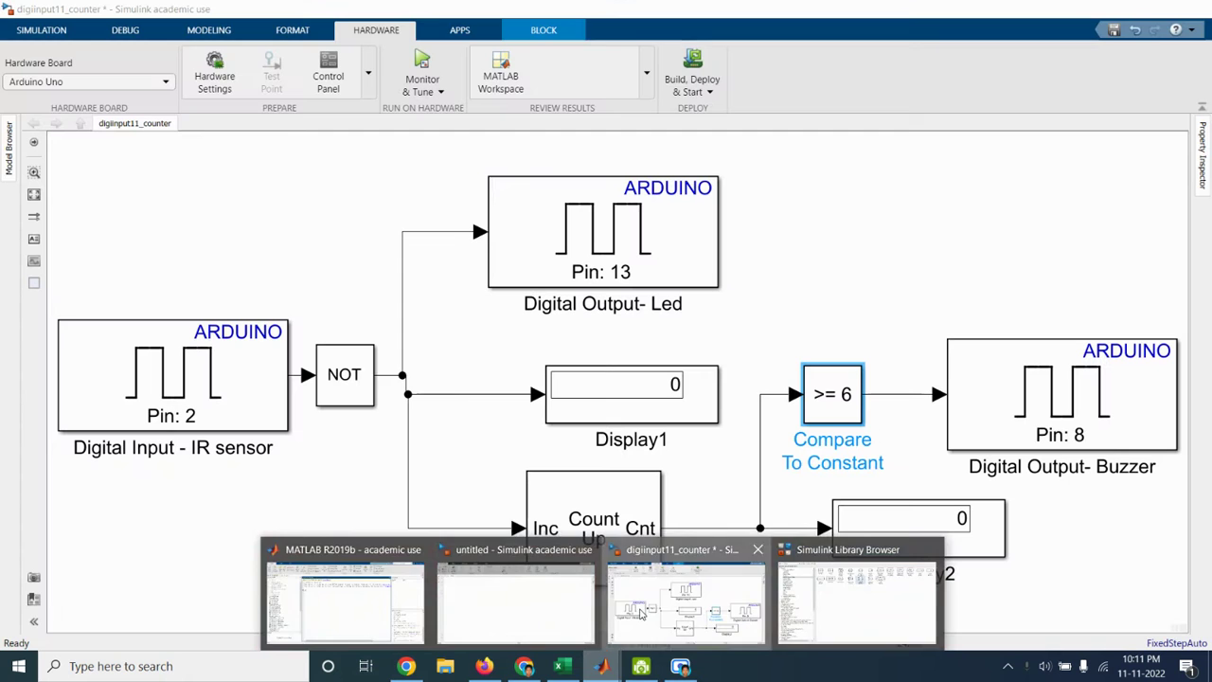
left_click(641, 614)
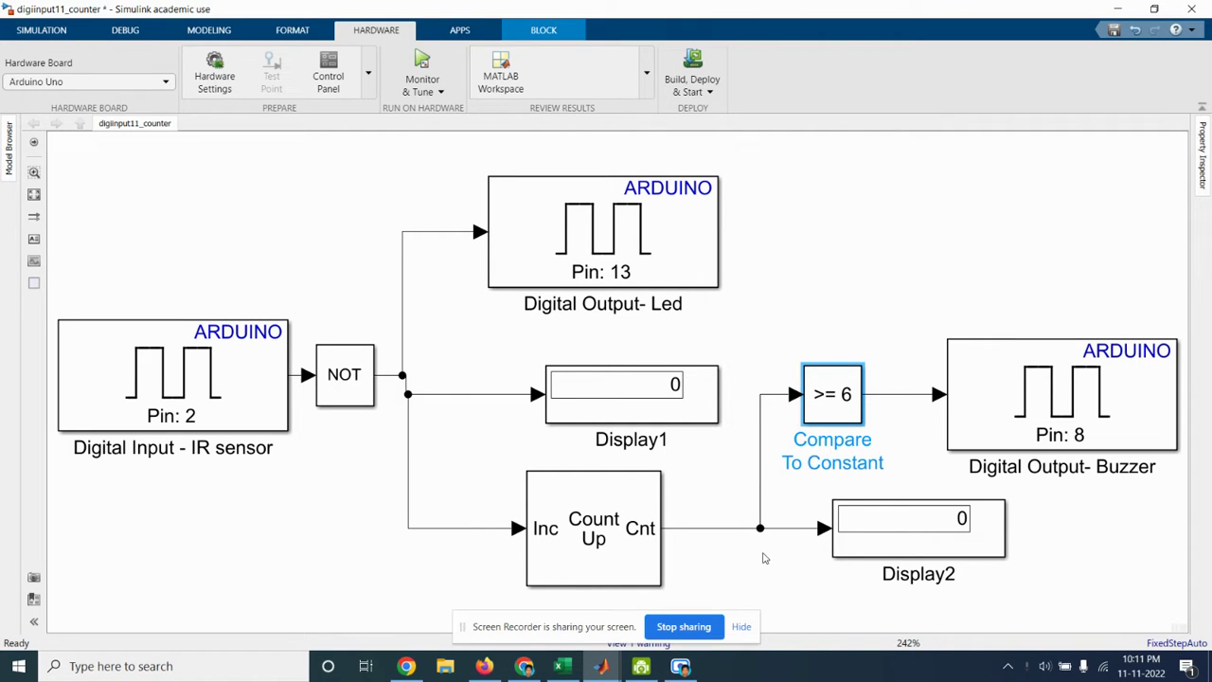
- Select the Counter block and show the live DroidCam feed of the Arduino board
left_click(603, 521)
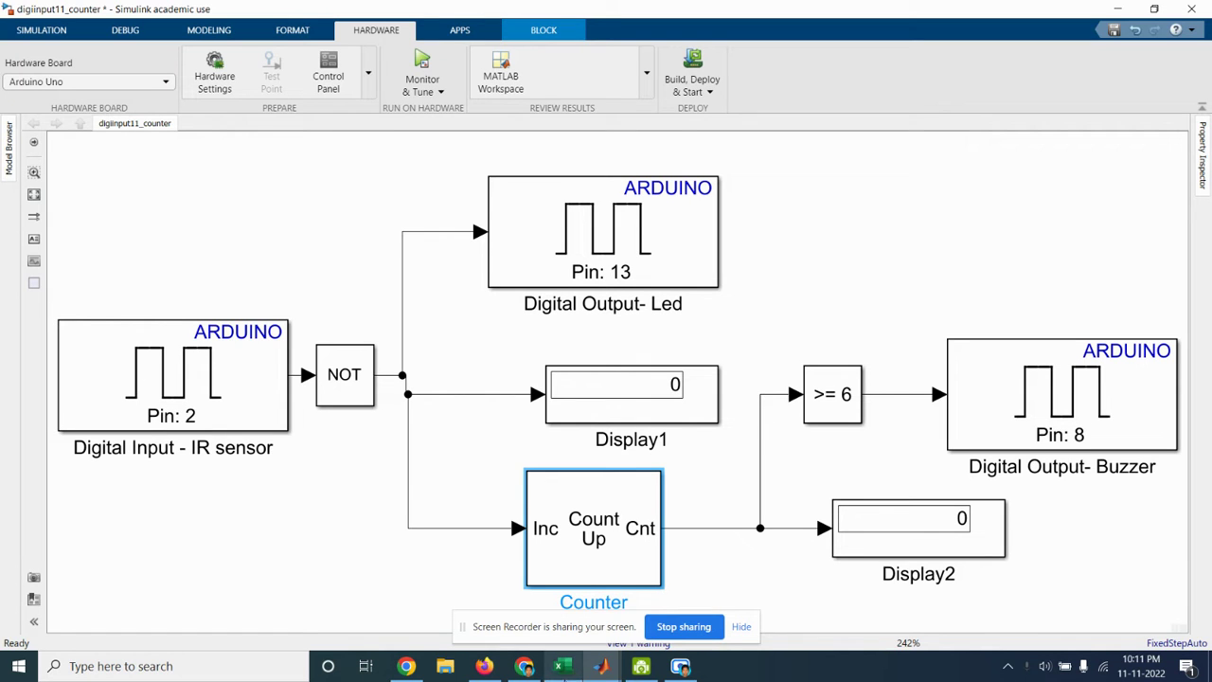
left_click(632, 667)
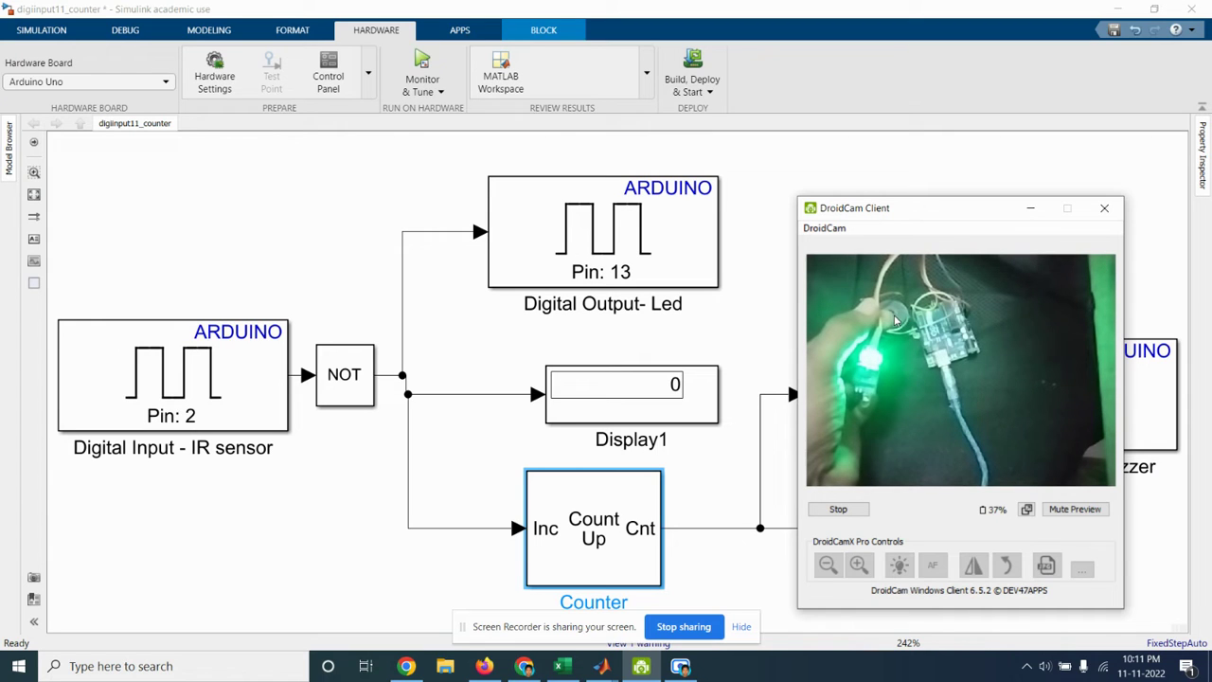
- Minimize the DroidCam Client window to reveal the full counter model
left_click(1031, 209)
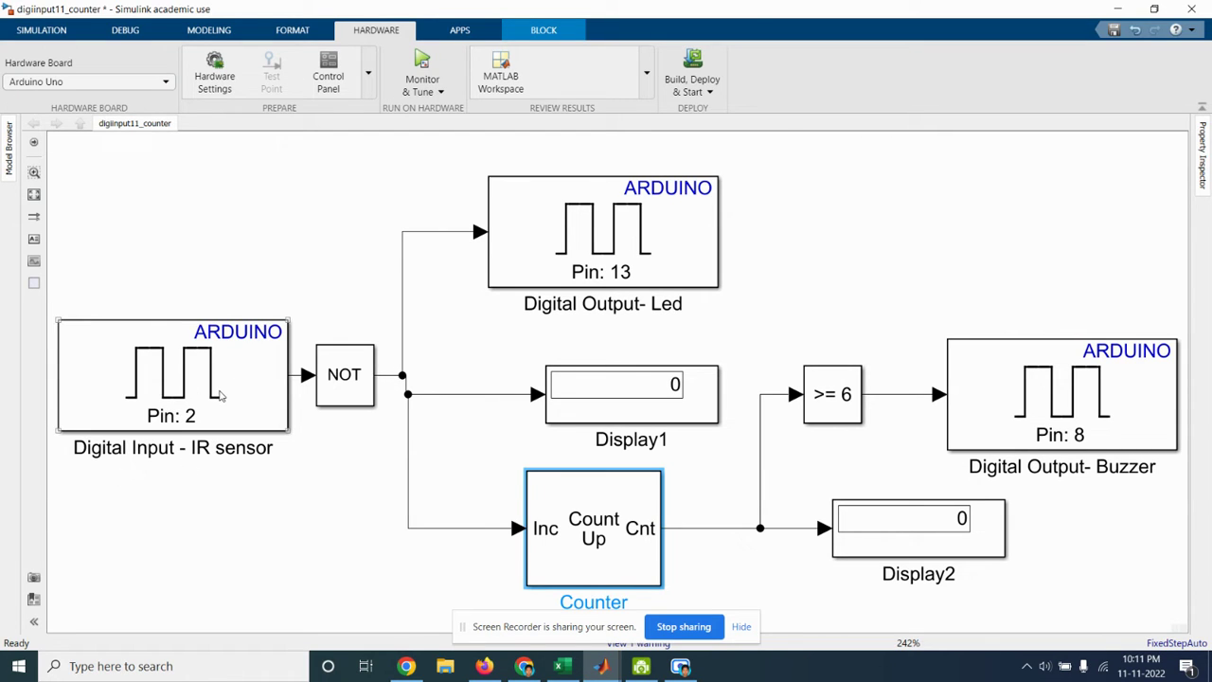
left_click(348, 393)
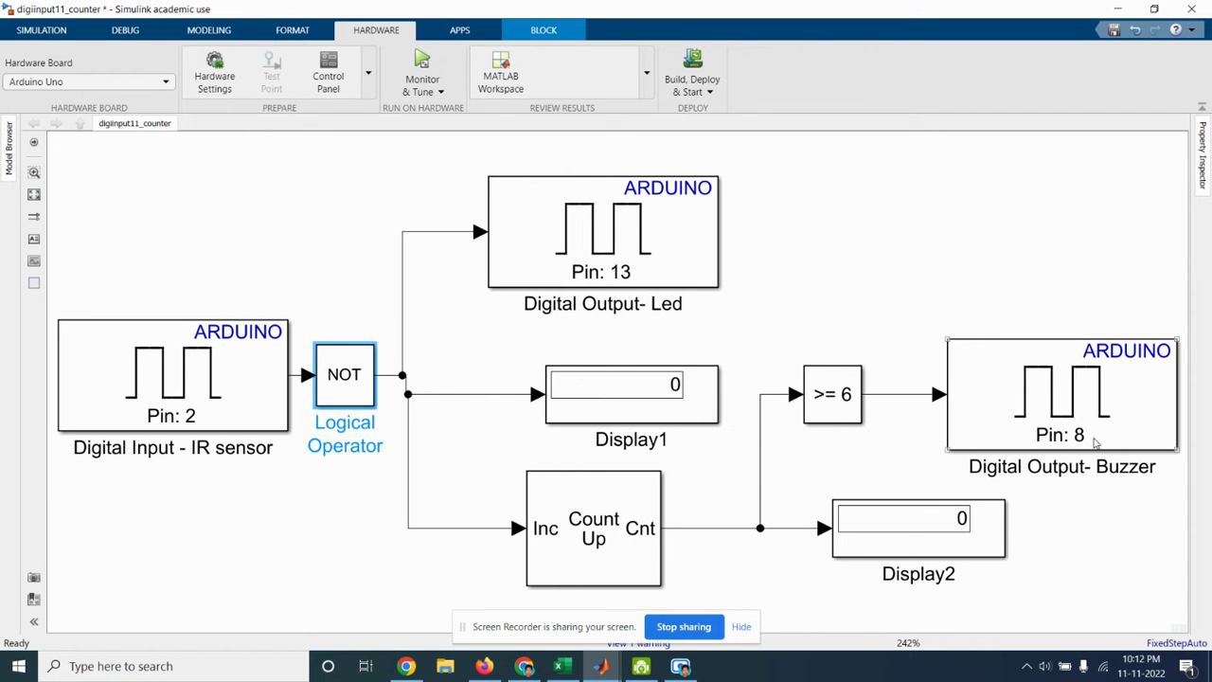
left_click(614, 501)
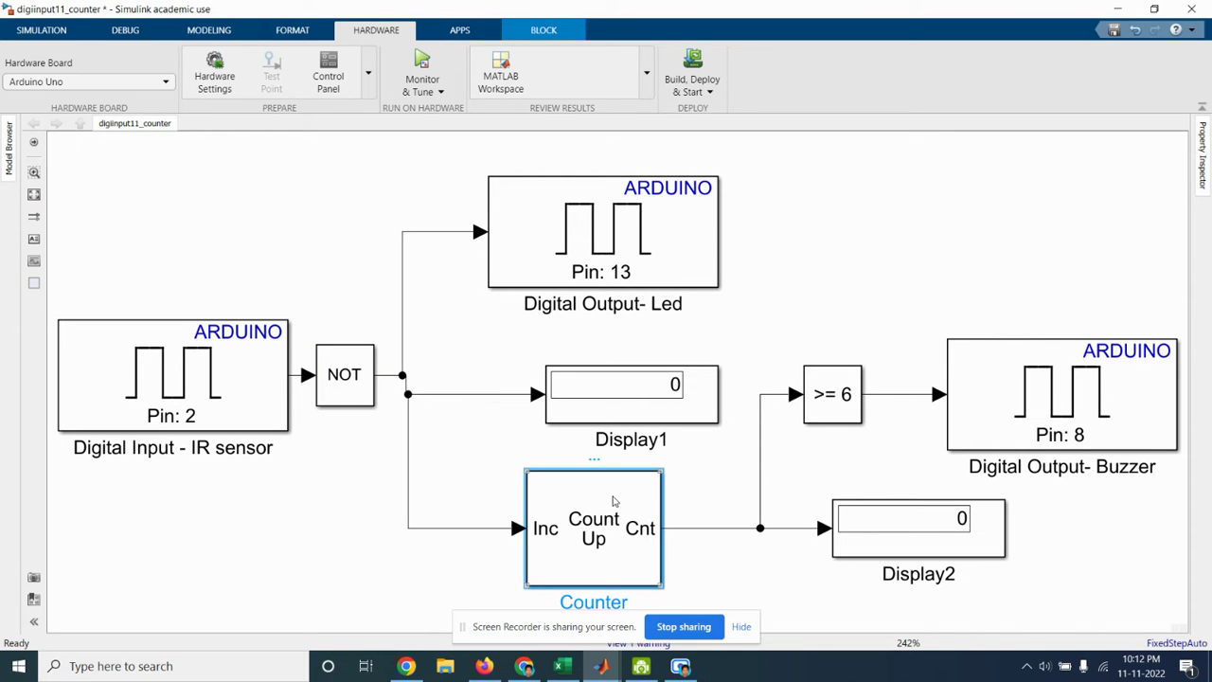
double_click(613, 501)
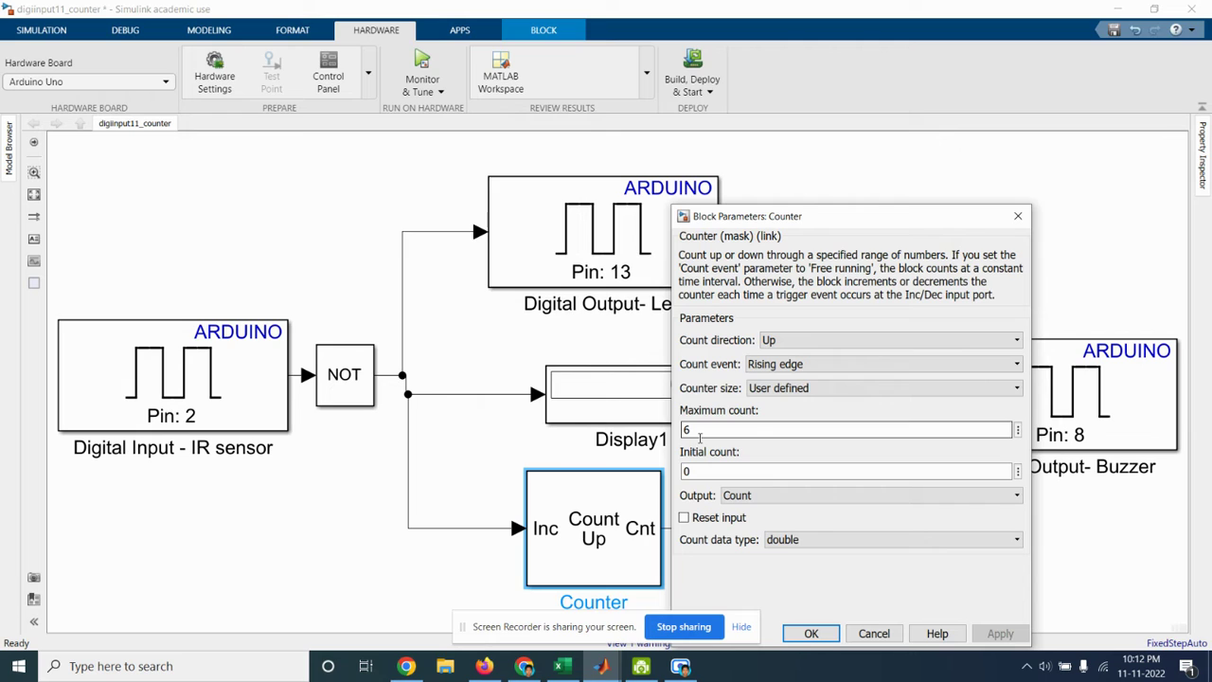
left_click(810, 633)
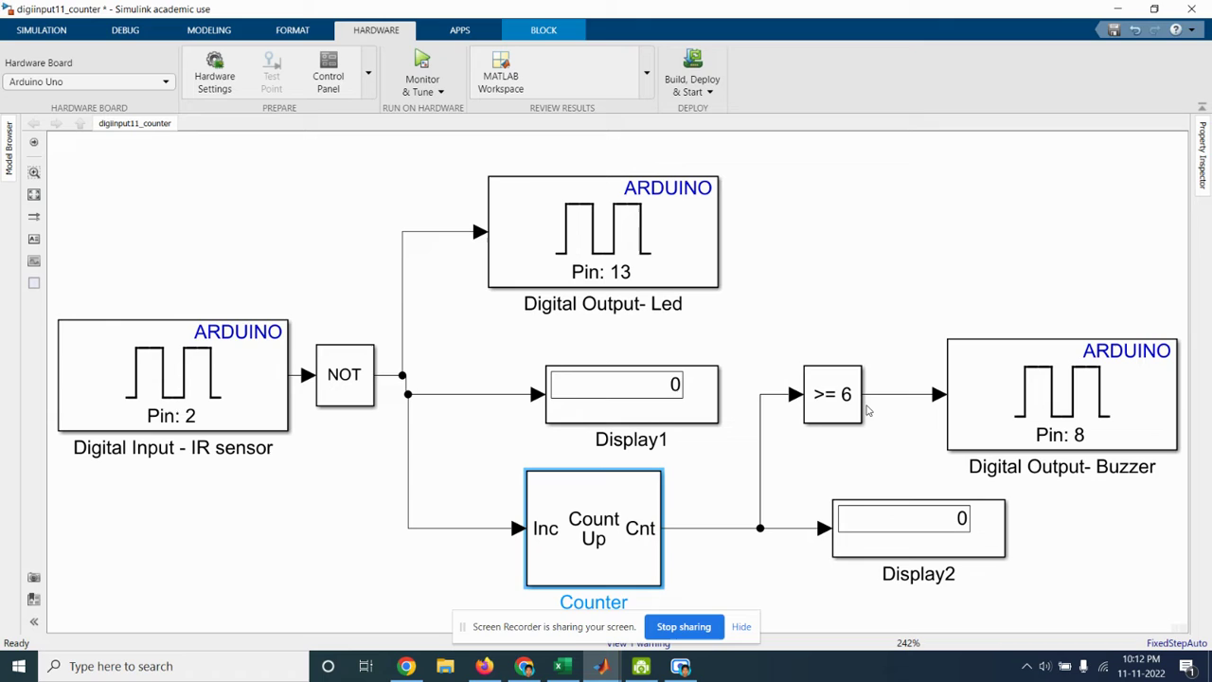
left_click(839, 414)
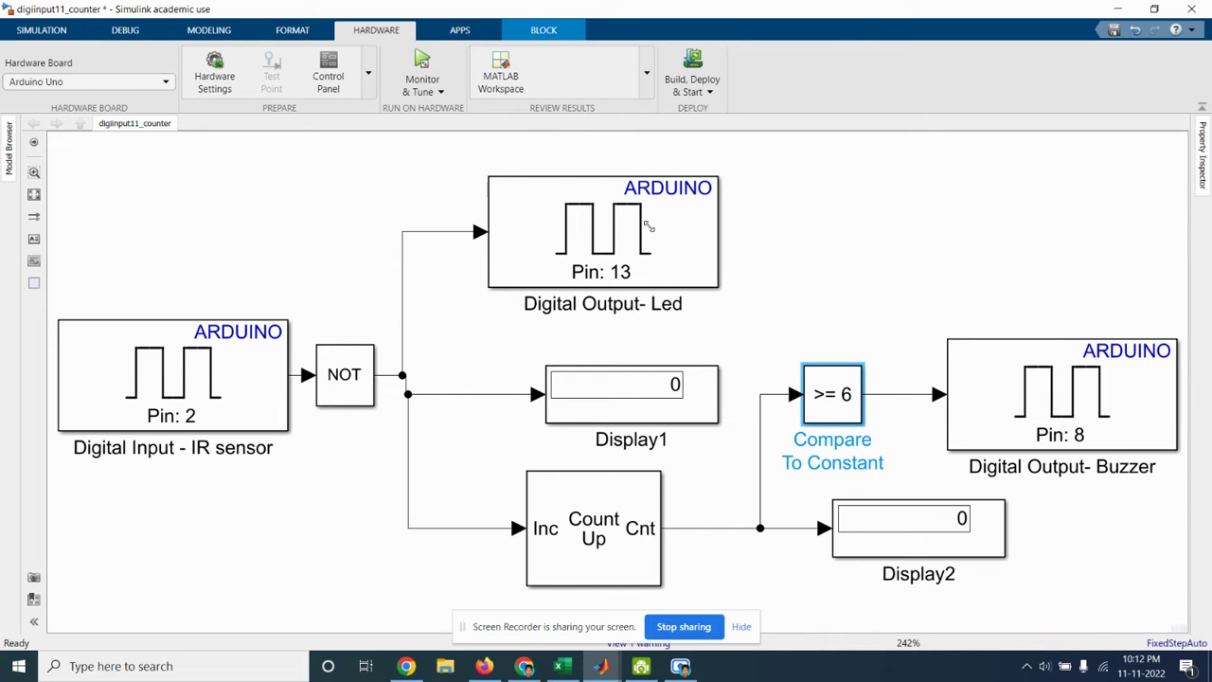
- Move the DroidCam board view to the left and start Monitor & Tune on the Arduino Uno
left_click(640, 666)
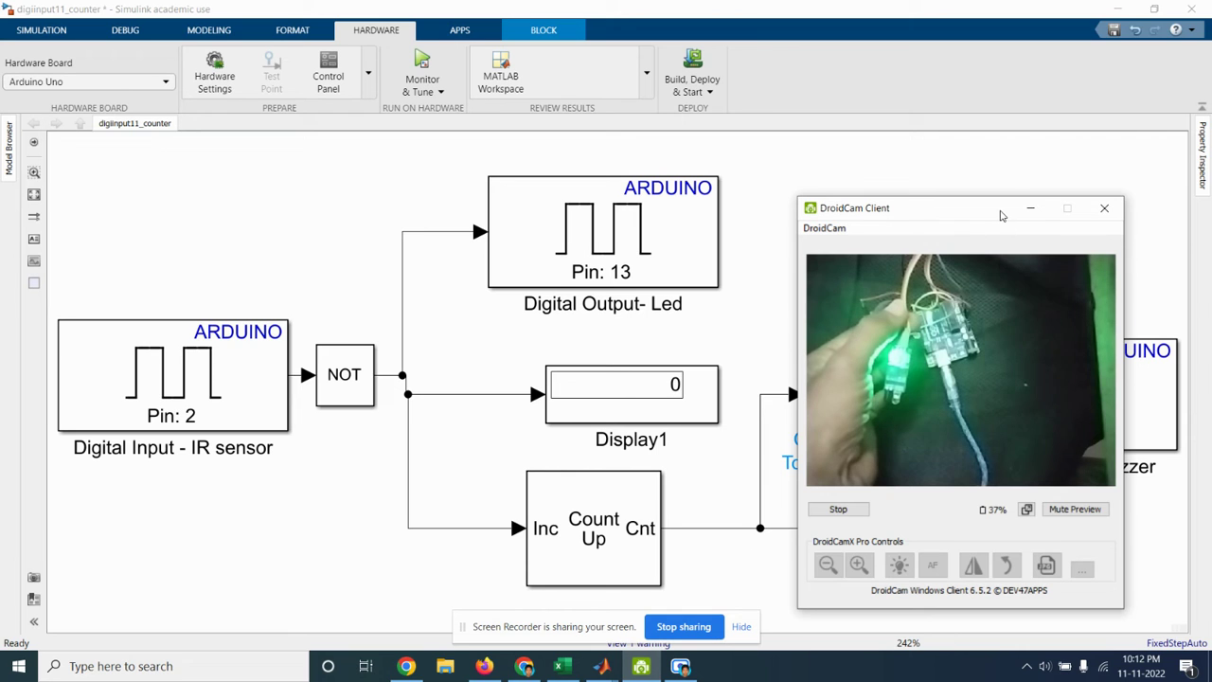
left_click_drag(1002, 216, 249, 220)
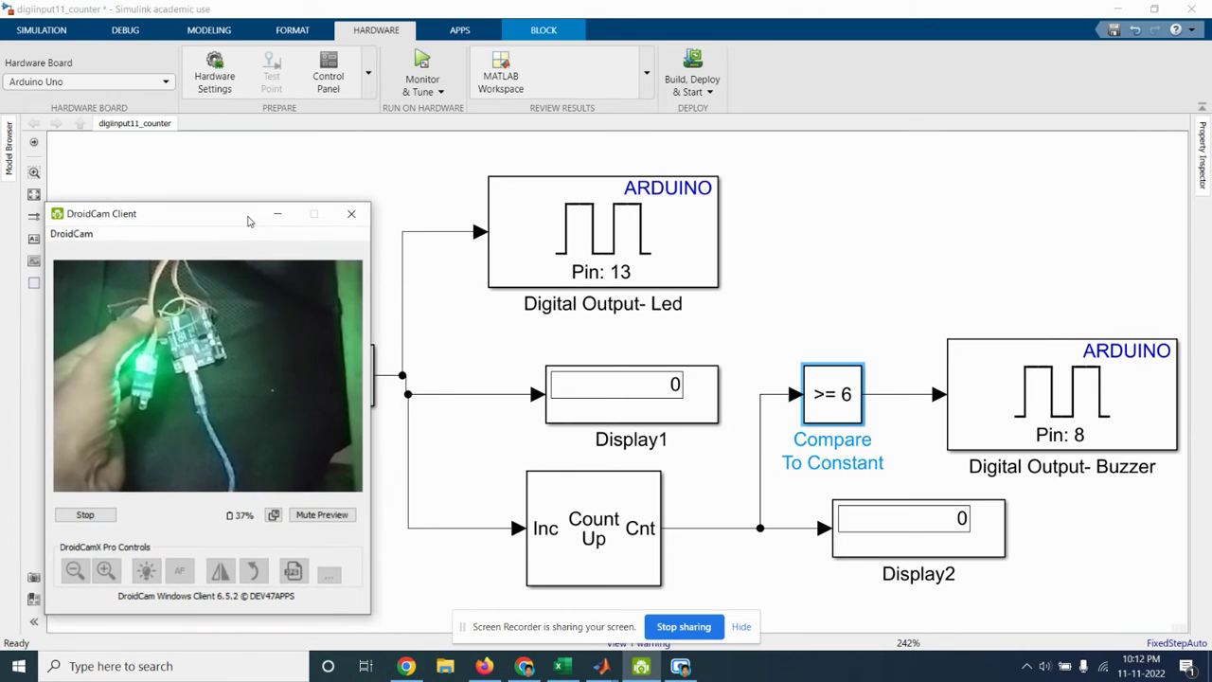
left_click(422, 63)
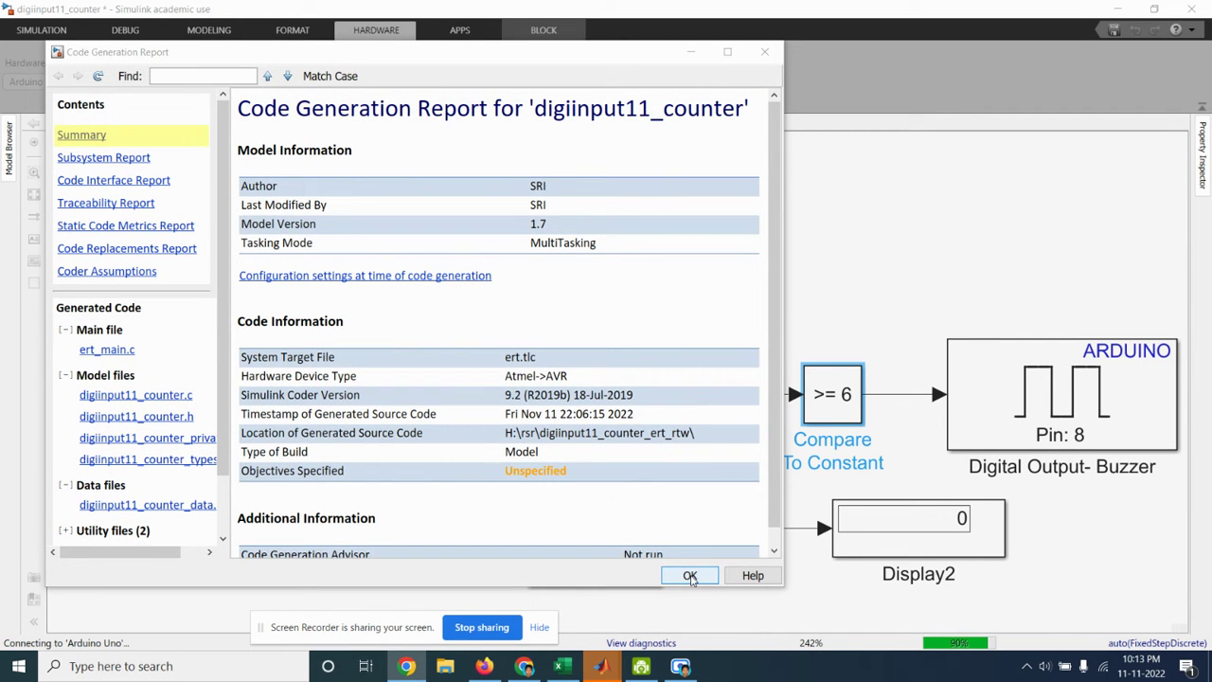
- Dismiss the Code Generation Report and bring the DroidCam board view back in front
left_click(690, 575)
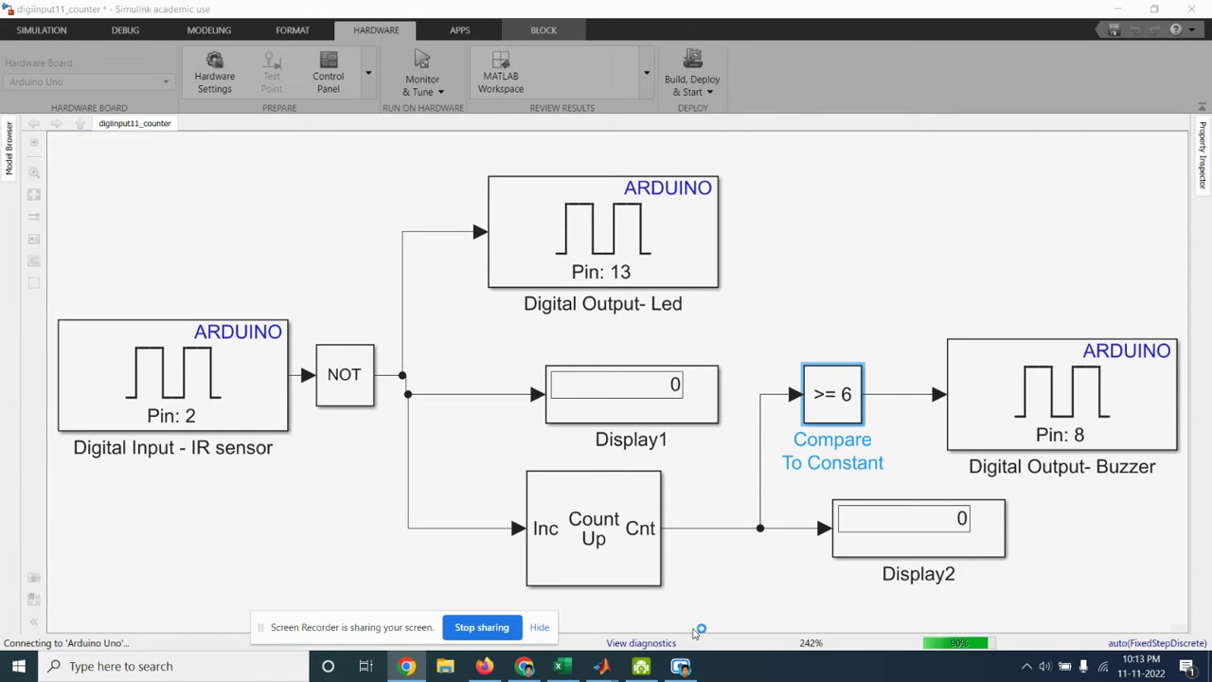
left_click(640, 667)
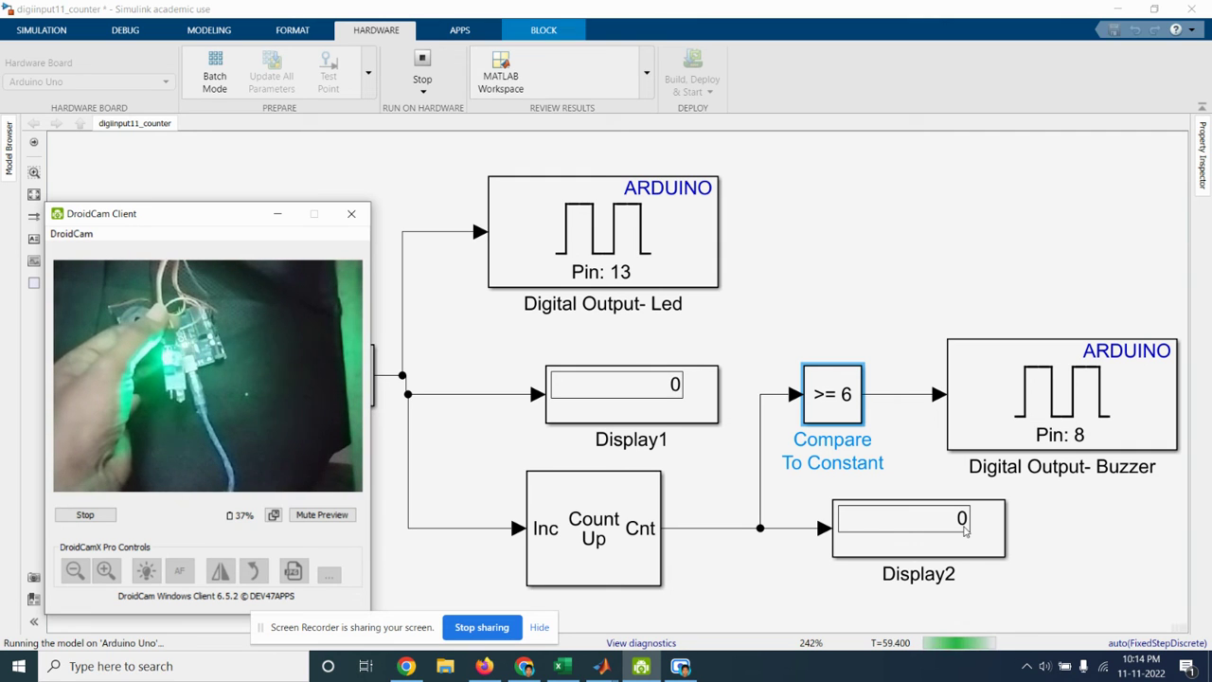
- Change the Compare To Constant block's constant value to 8 while the model runs
left_click(277, 213)
left_click(609, 529)
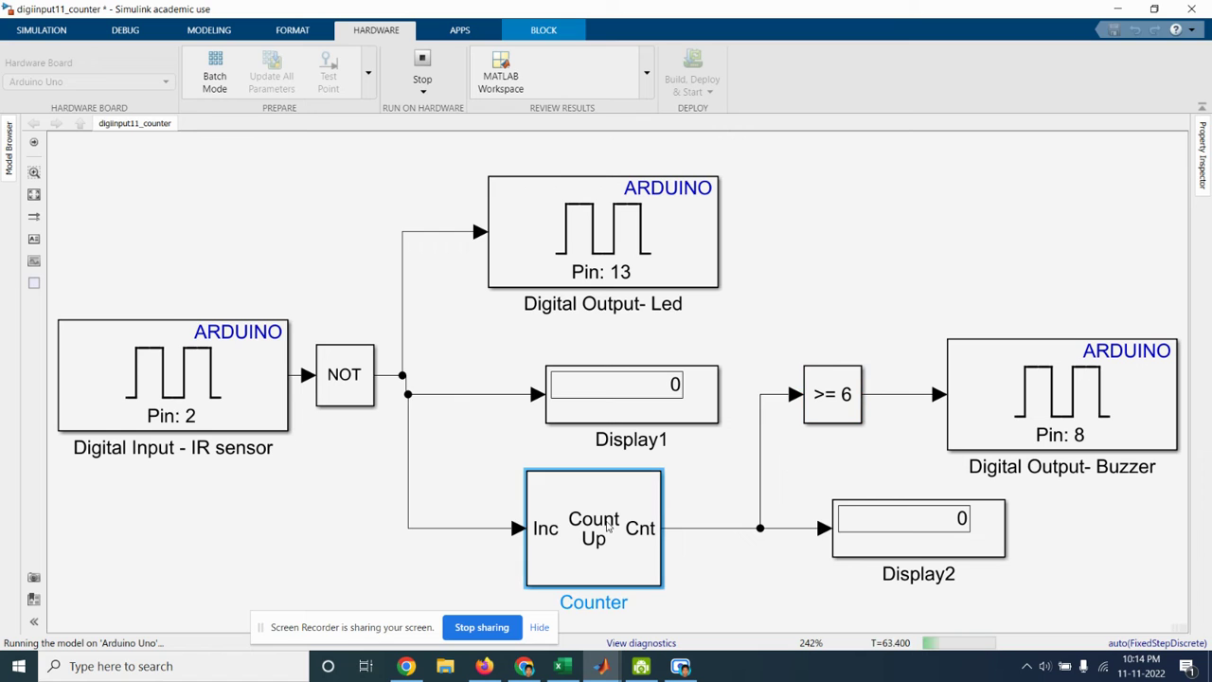
double_click(609, 528)
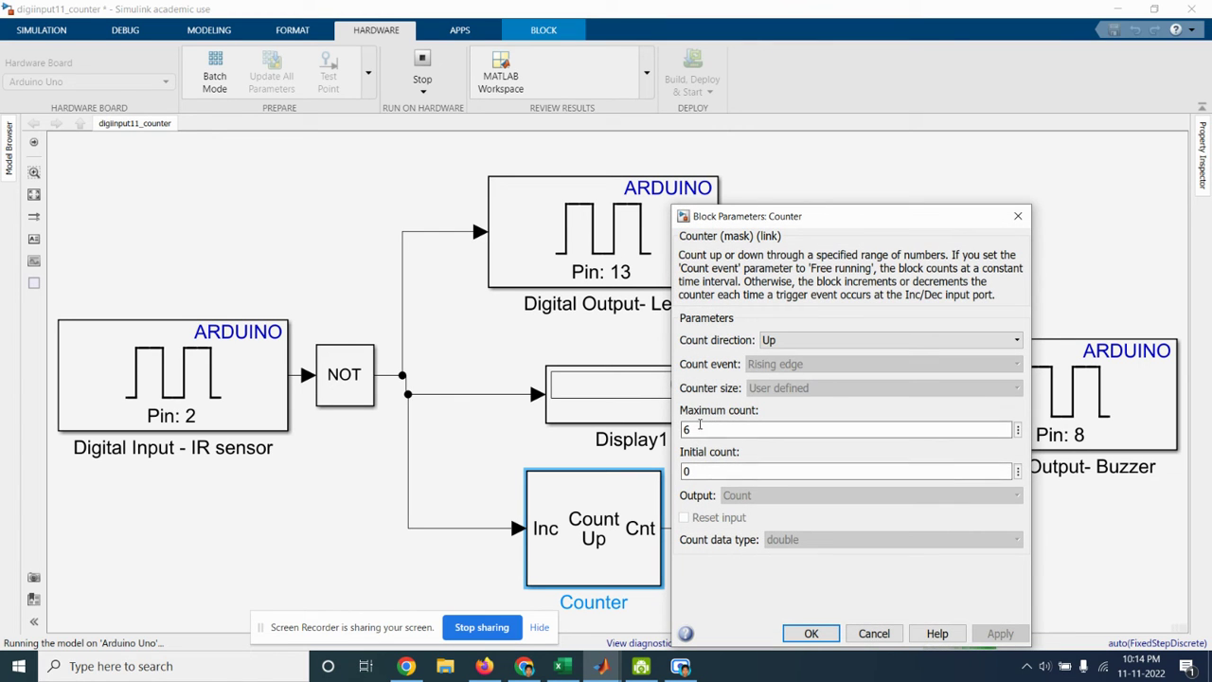
left_click(811, 634)
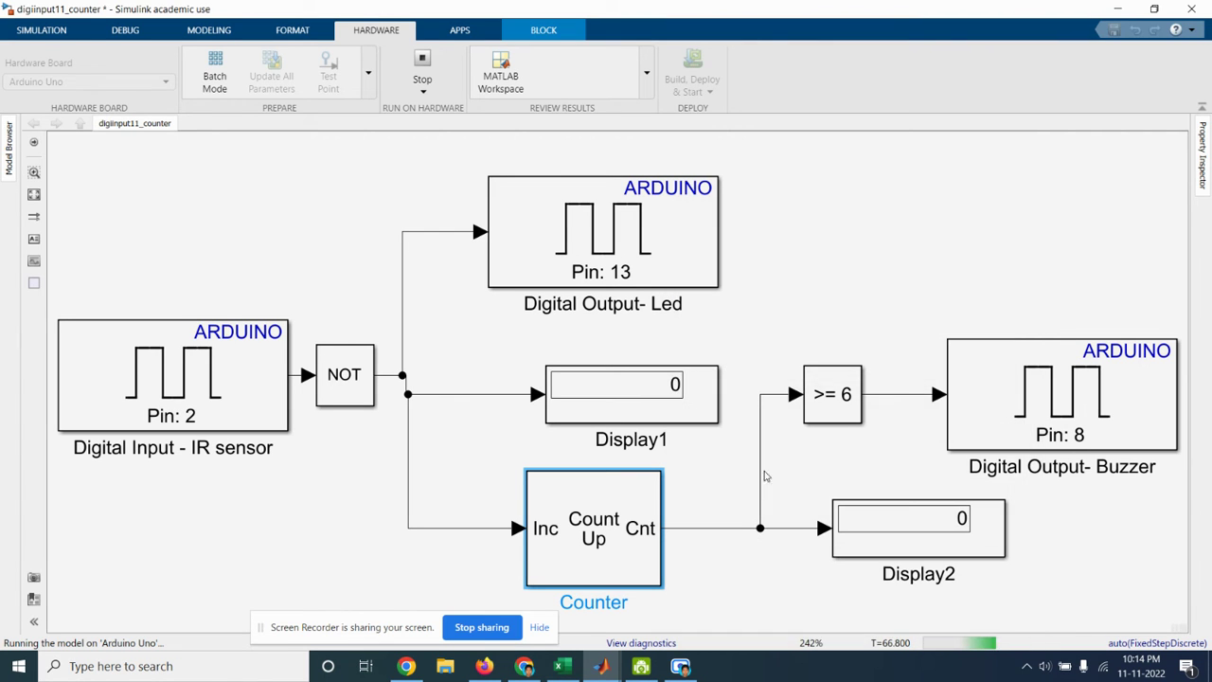
double_click(830, 392)
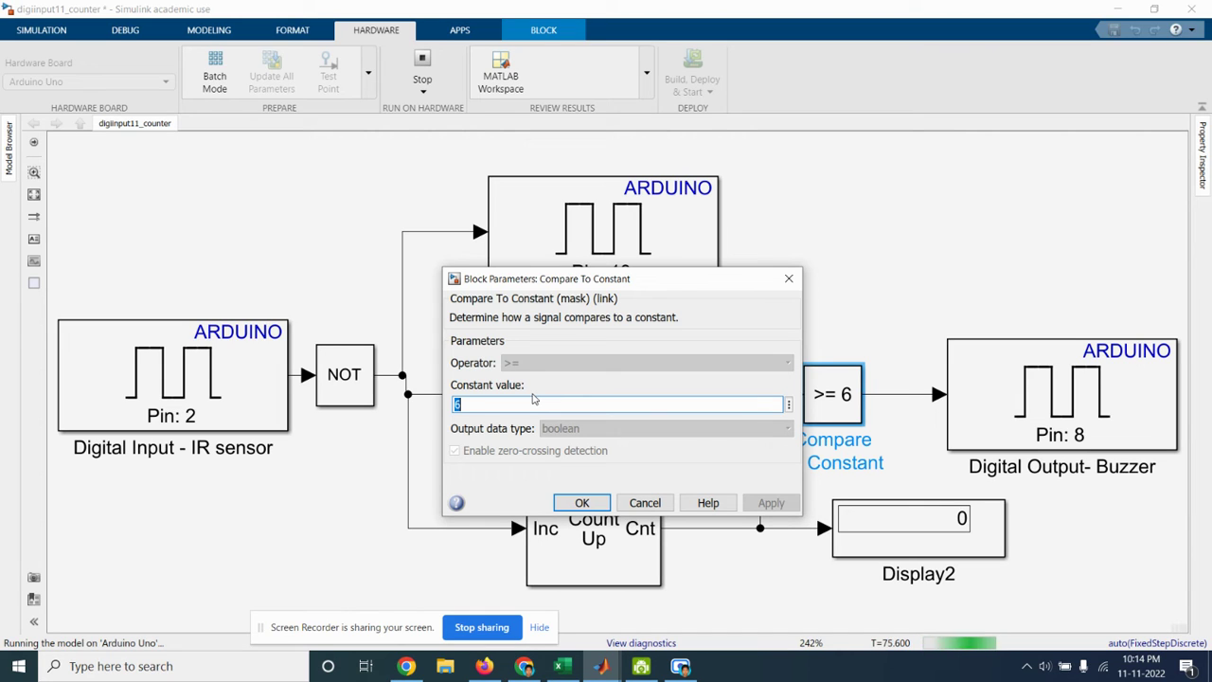
type("8")
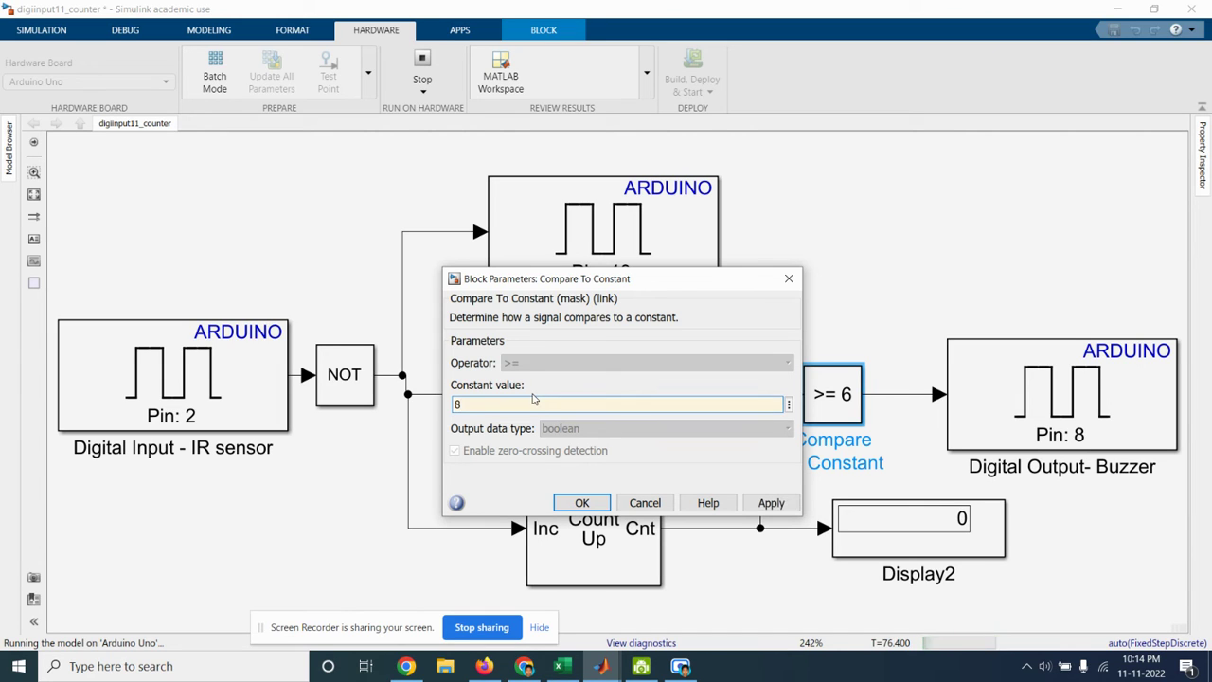
left_click(571, 503)
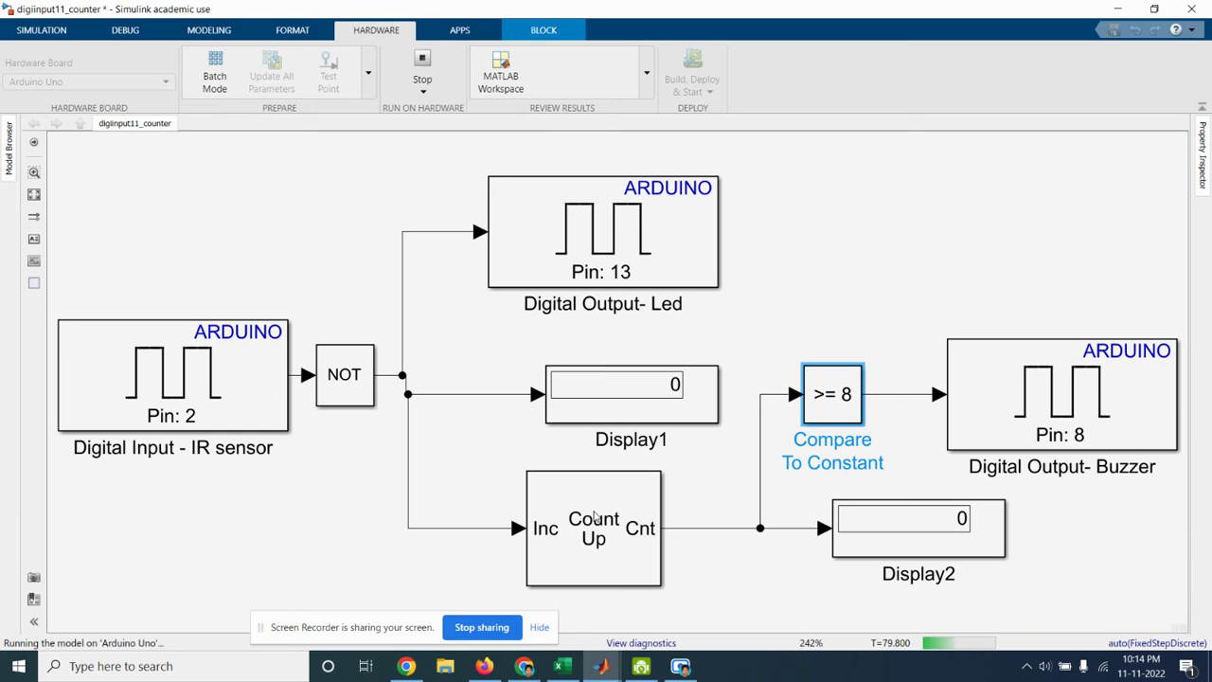
- Attempt to set the Counter Maximum count to 8, then cancel after the non-tunable error
double_click(594, 514)
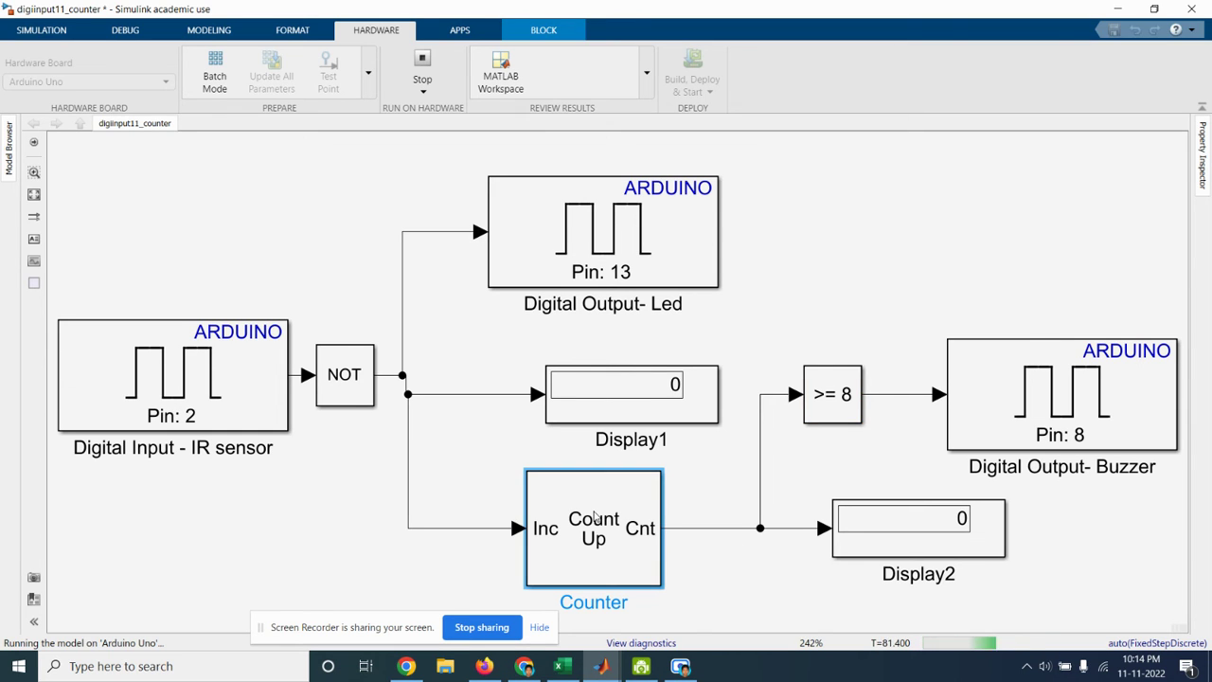
double_click(690, 431)
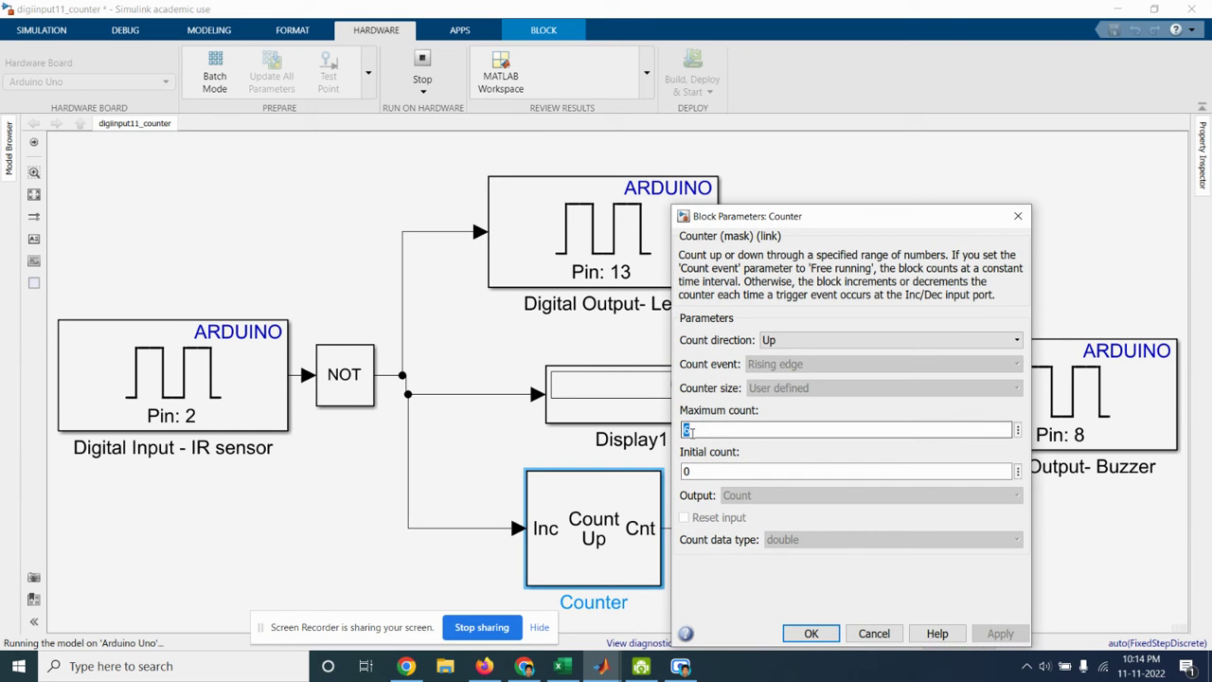
type("8")
left_click(811, 633)
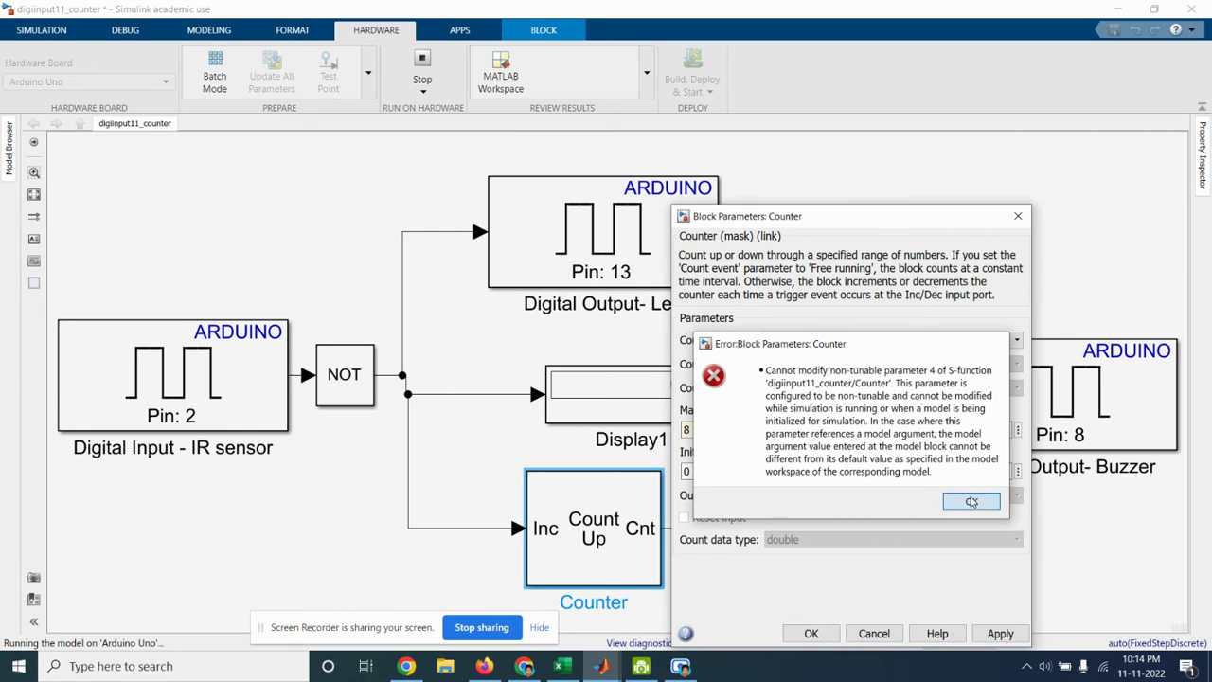
key("Return")
left_click(874, 633)
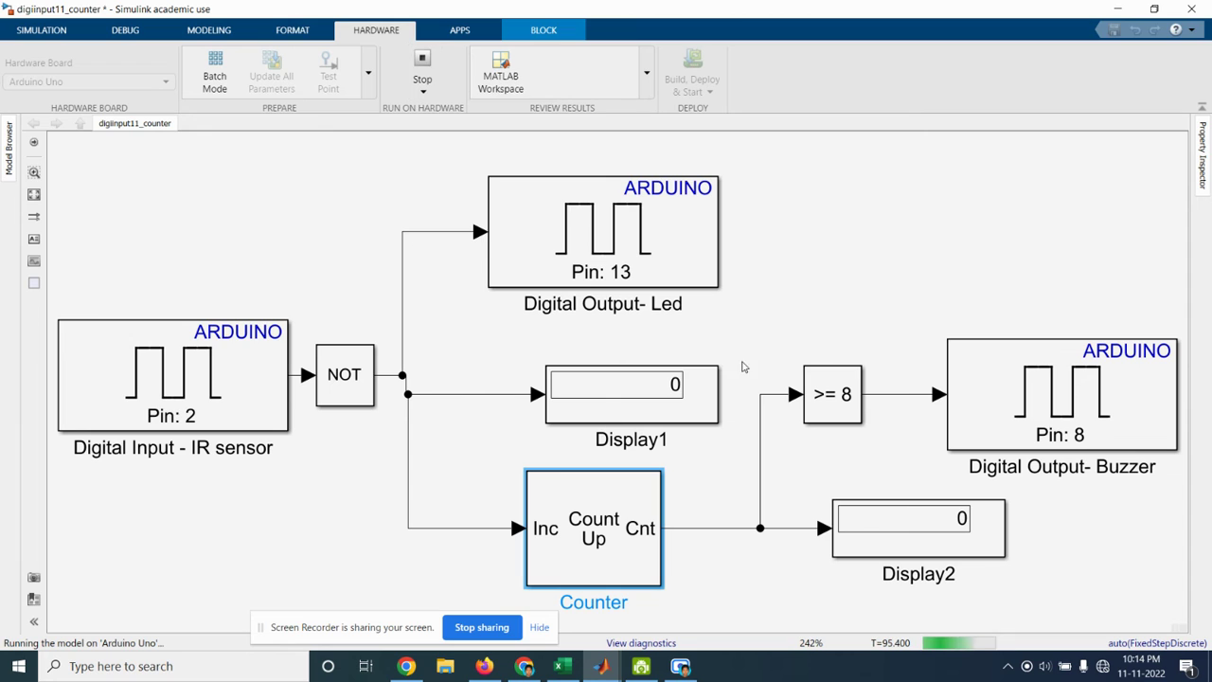
- Change the Compare To Constant block's constant value from 8 to 3
left_click(819, 384)
double_click(819, 383)
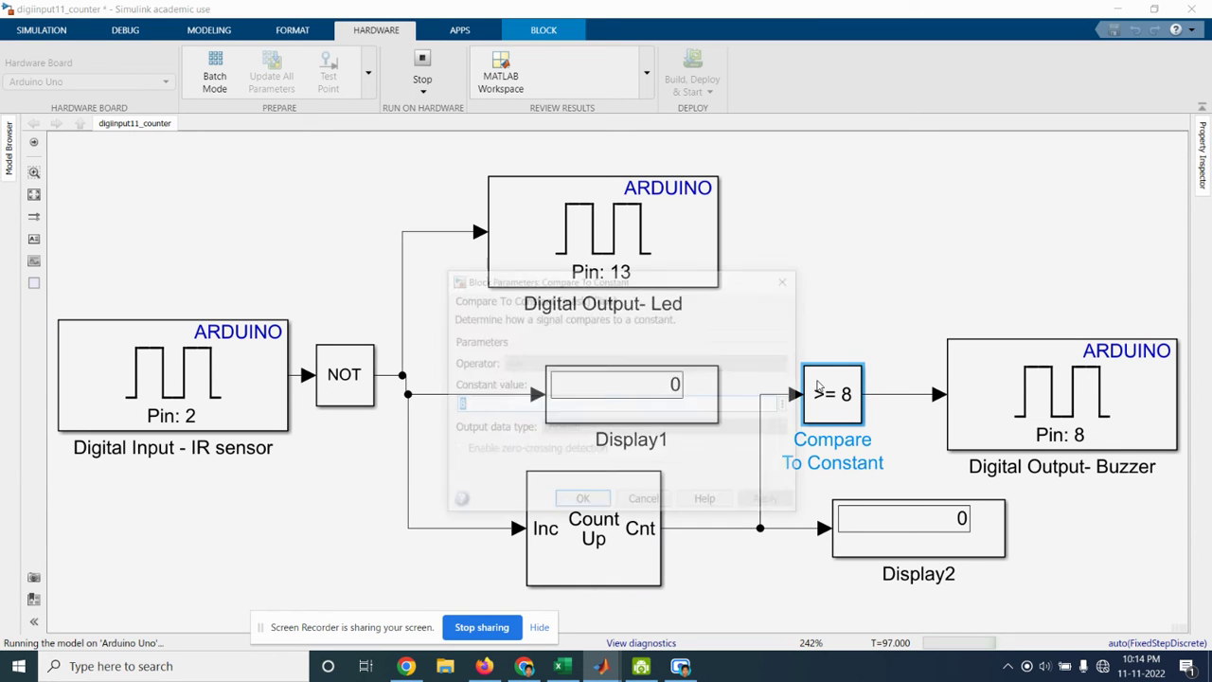
type("8")
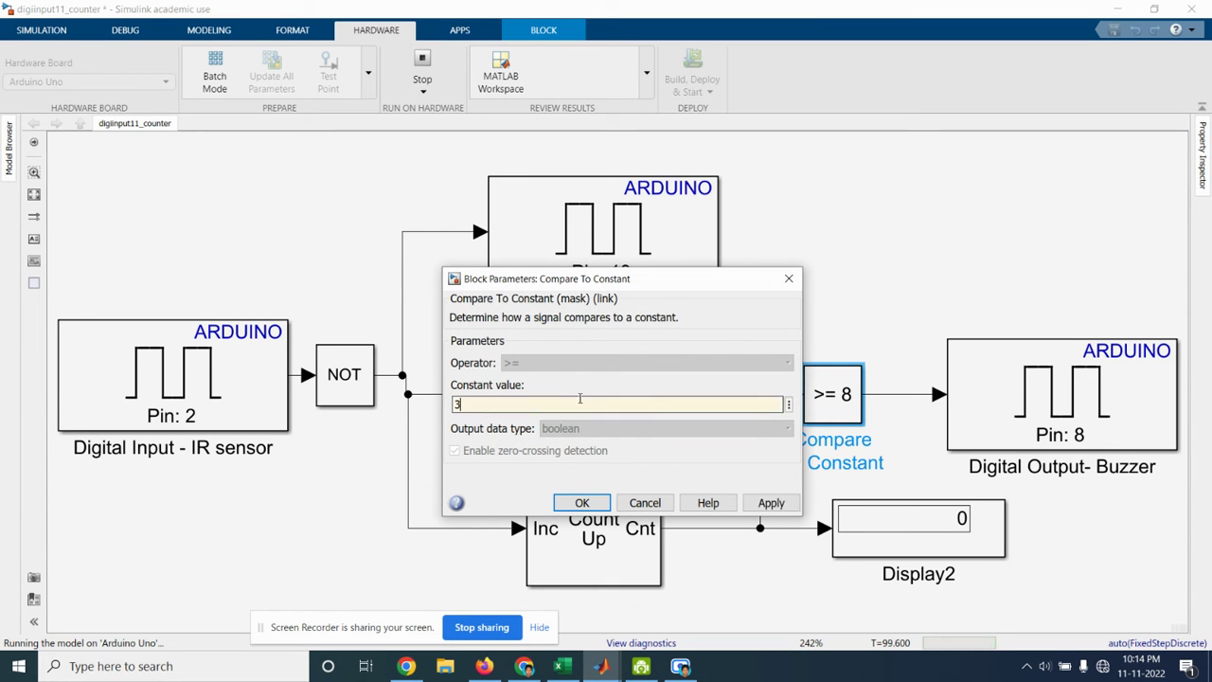
left_click(595, 503)
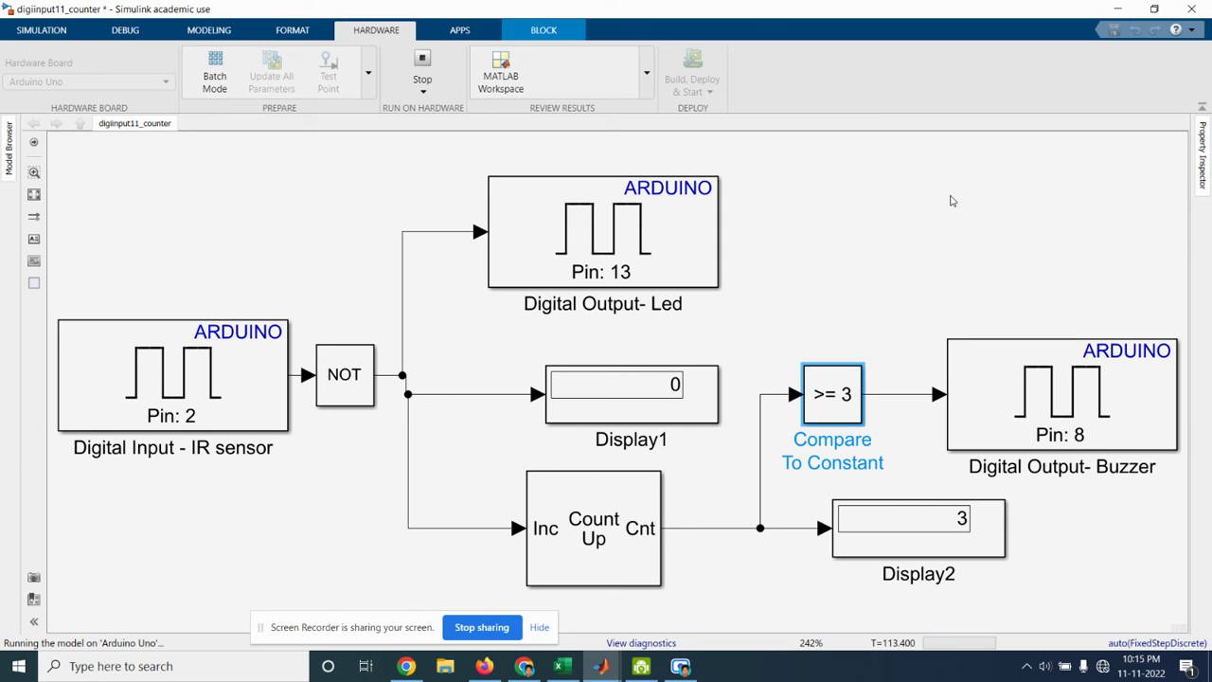
left_click(614, 523)
double_click(614, 522)
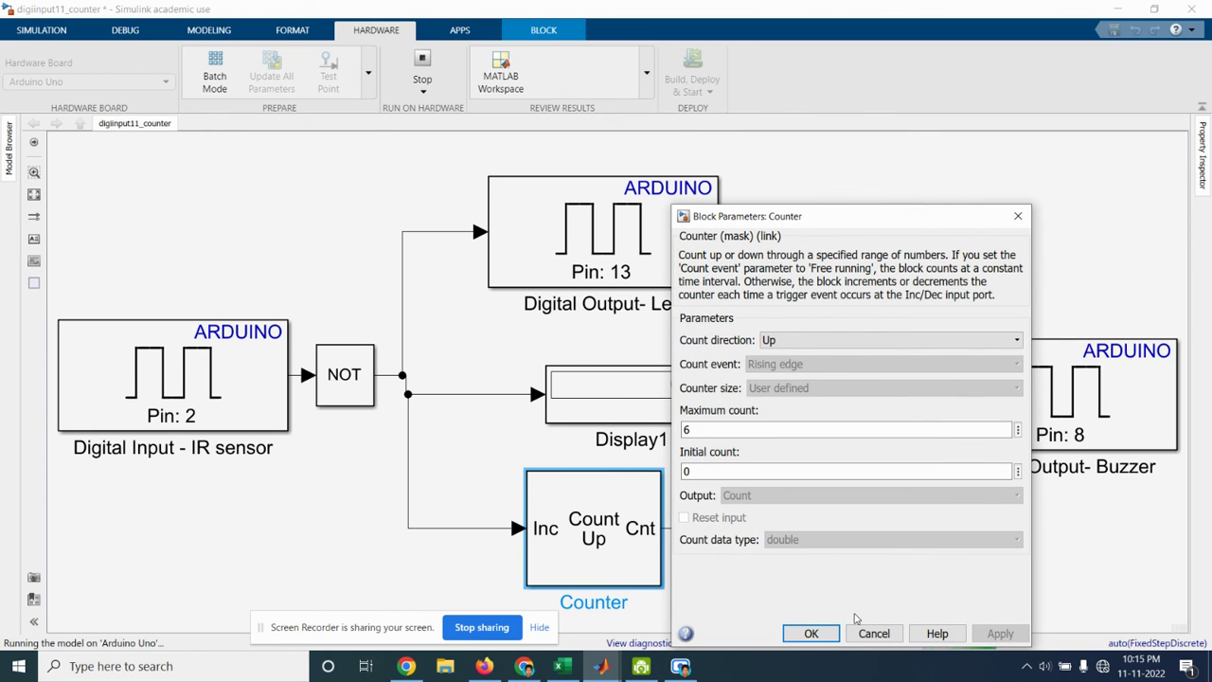
left_click(809, 635)
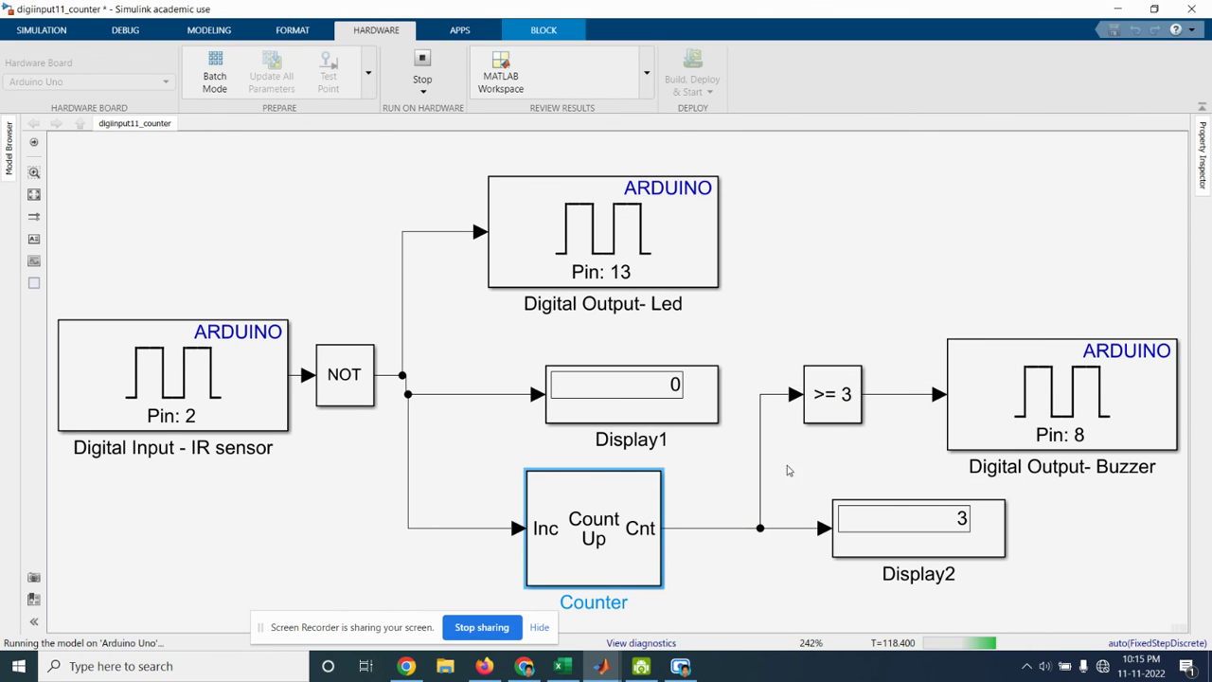
left_click(821, 419)
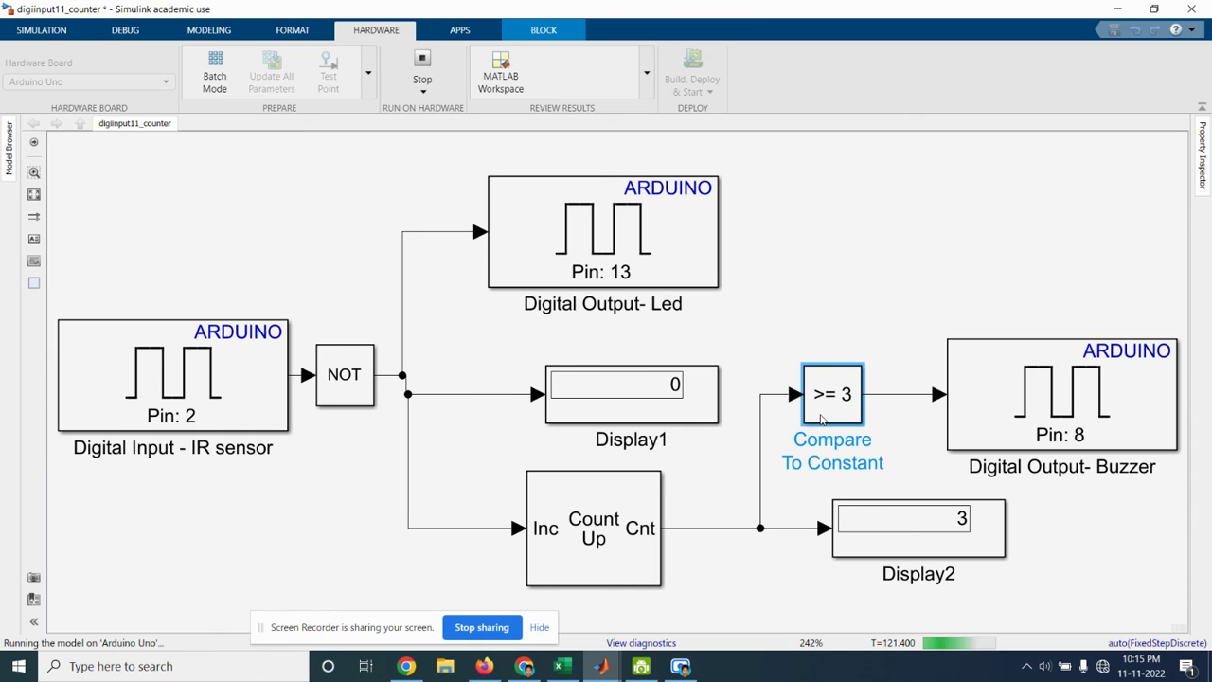